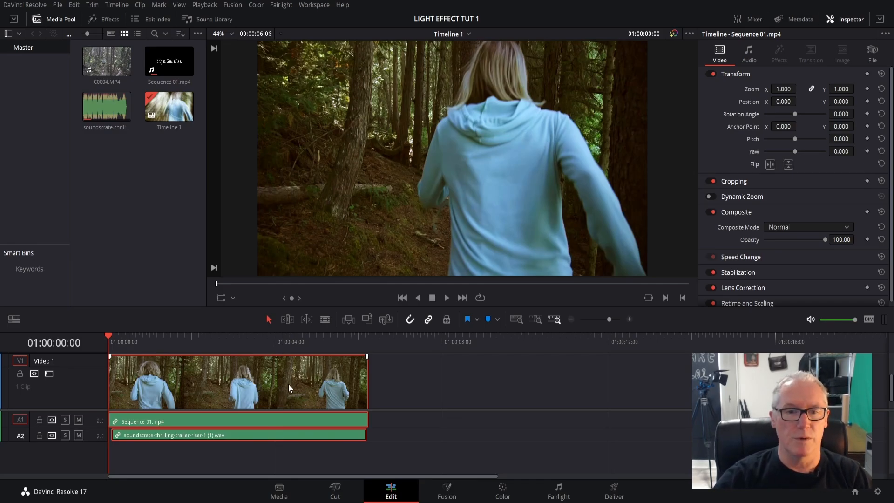
Find Light Rays in the Open FX library and apply it to the forest clip.
click(110, 19)
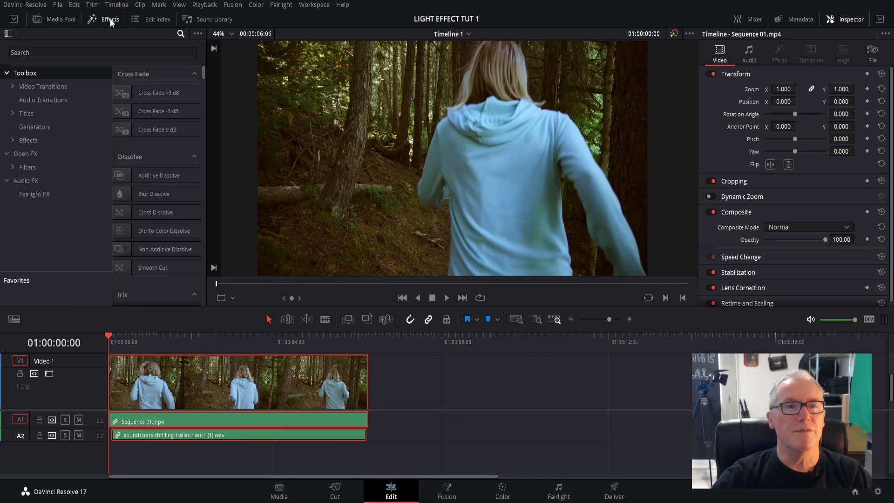
click(19, 153)
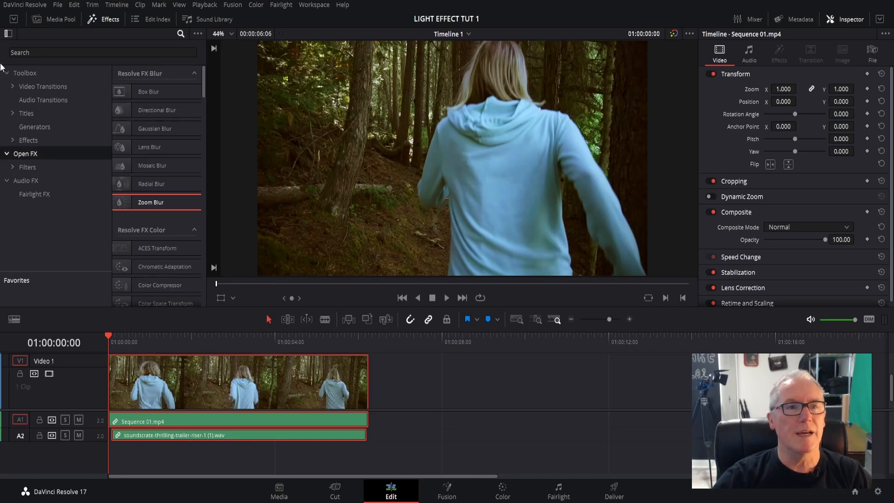
click(39, 51)
text(light)
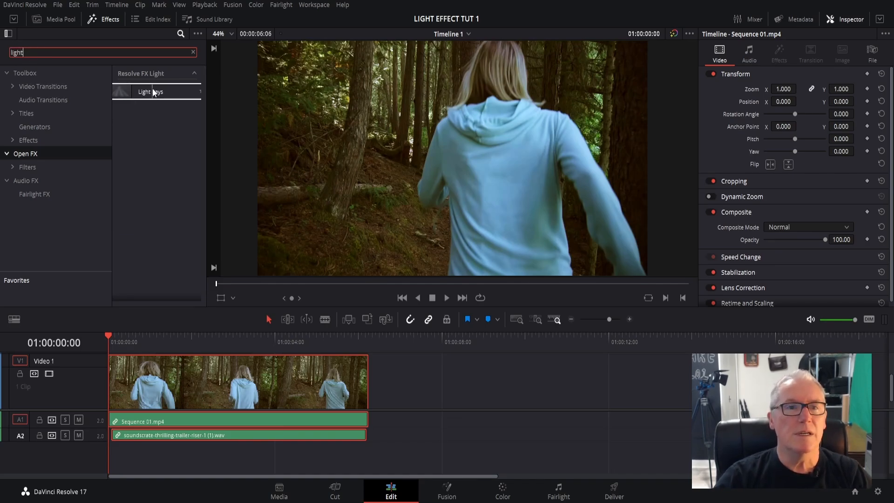
click(152, 92)
drag(153, 92, 245, 371)
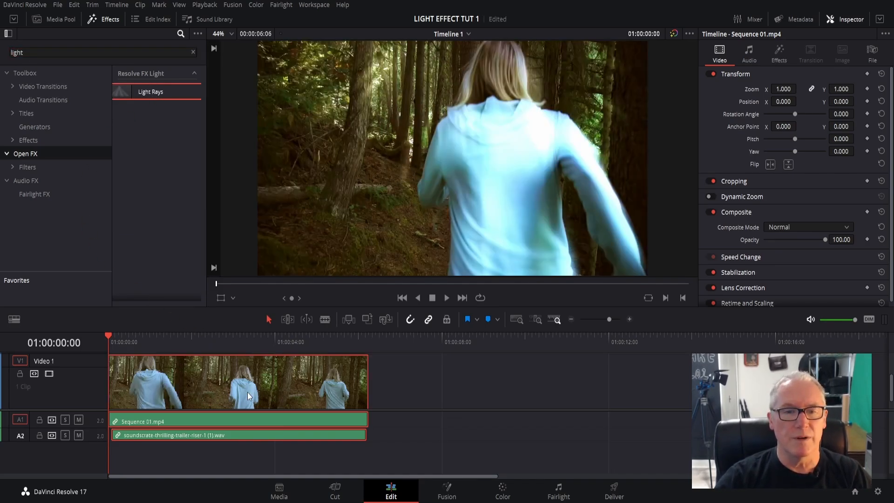
Search for Zoom Blur and apply it to the same clip.
double_click(15, 53)
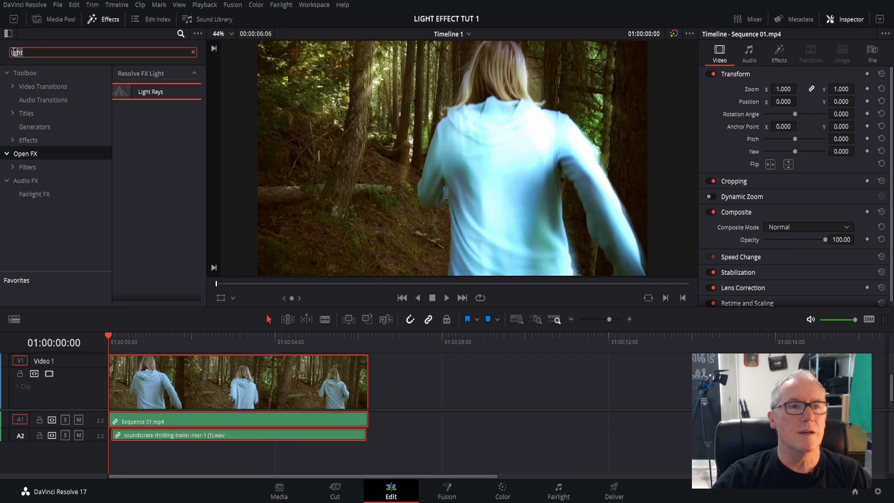
text(zoom)
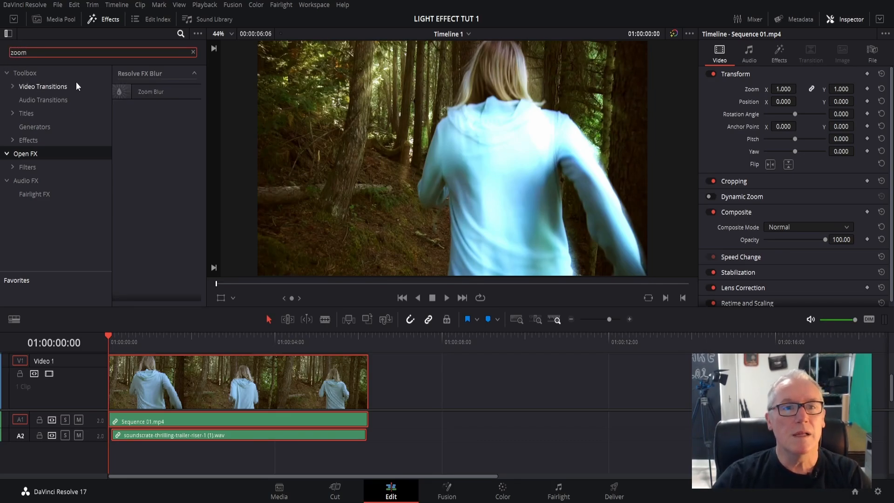
drag(146, 91, 147, 356)
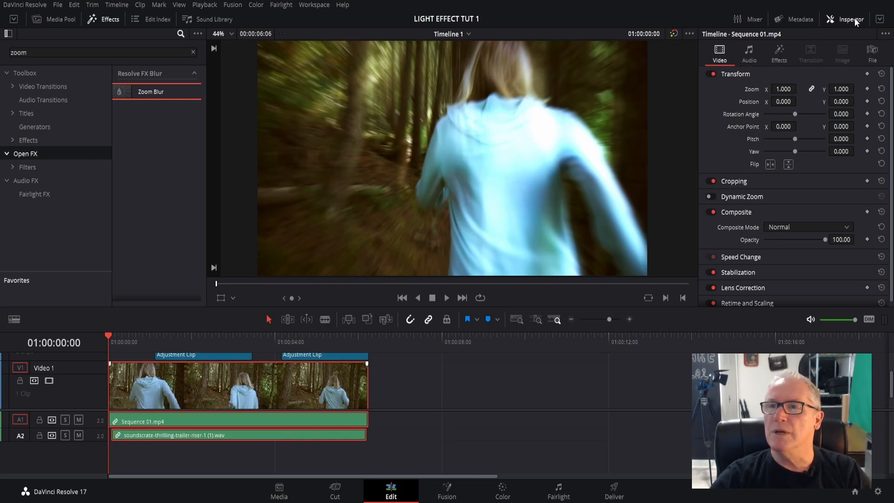
Raise the Light Rays source threshold to 0.573 and save the project.
click(778, 50)
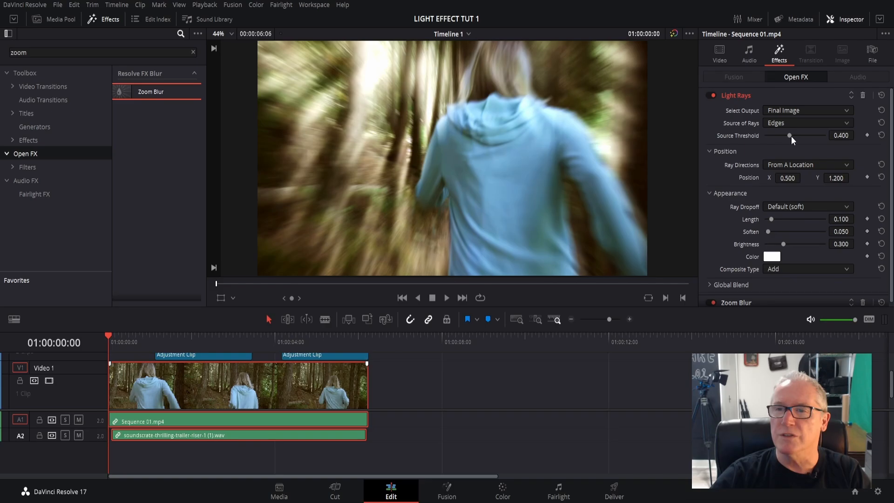
click(791, 136)
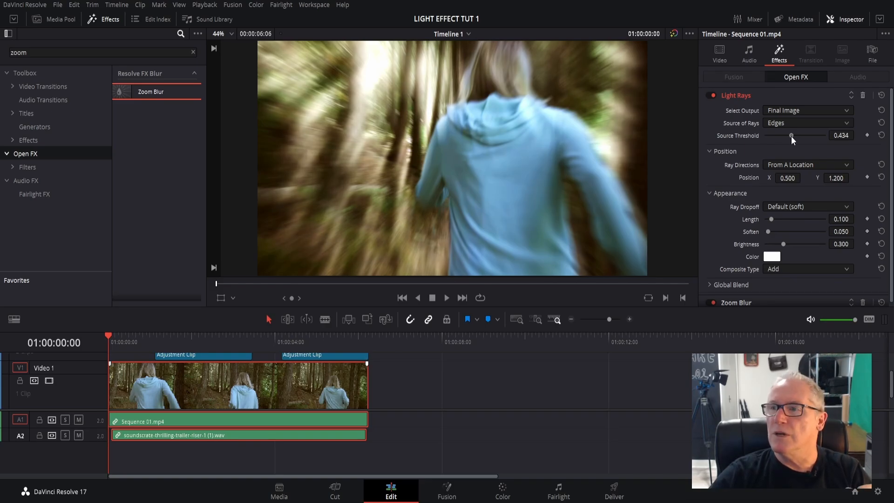
drag(791, 137, 799, 137)
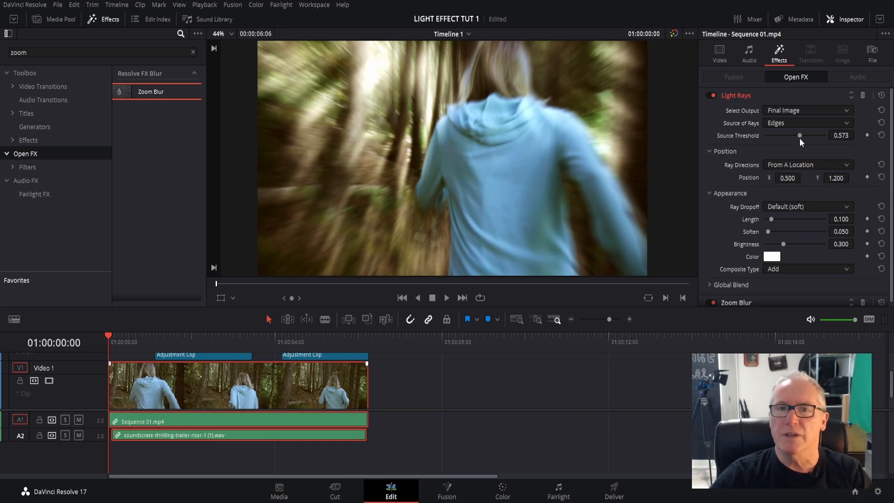
key(ctrl+s)
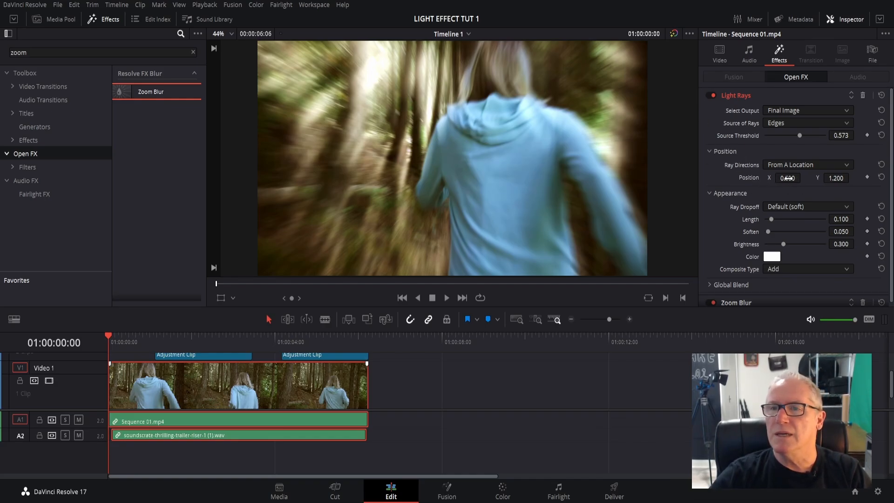
Move the rays' origin to about X 0.583, Y 1.224.
drag(787, 178, 800, 178)
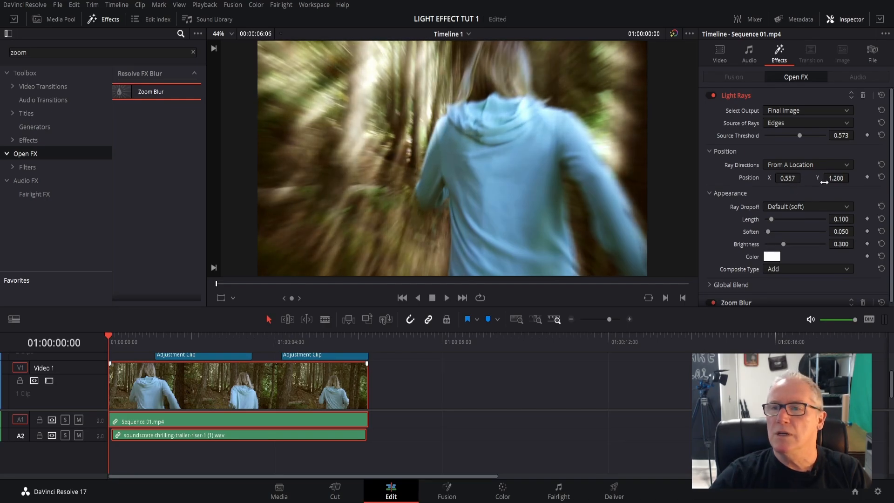
drag(831, 177, 853, 177)
drag(786, 177, 803, 177)
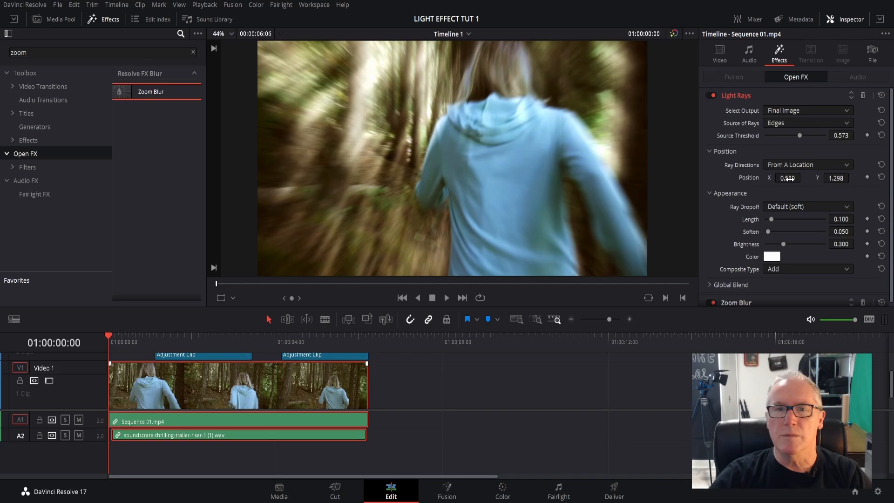
drag(788, 177, 789, 177)
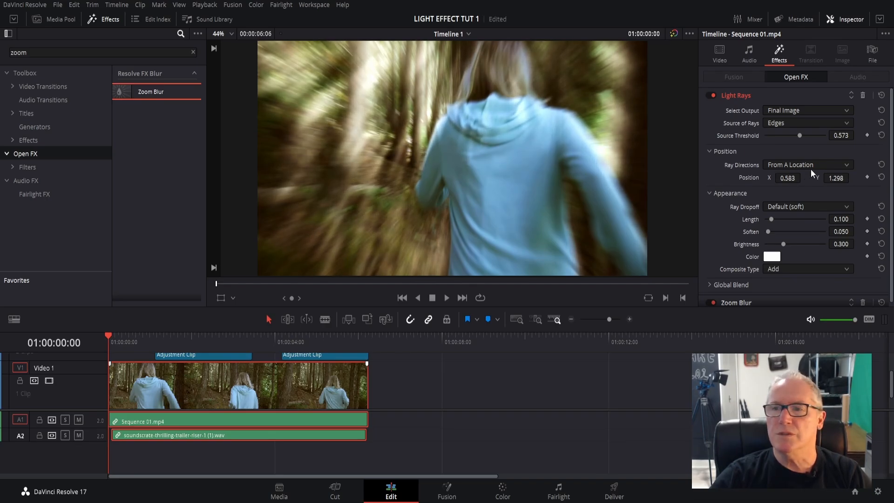
drag(850, 177, 838, 177)
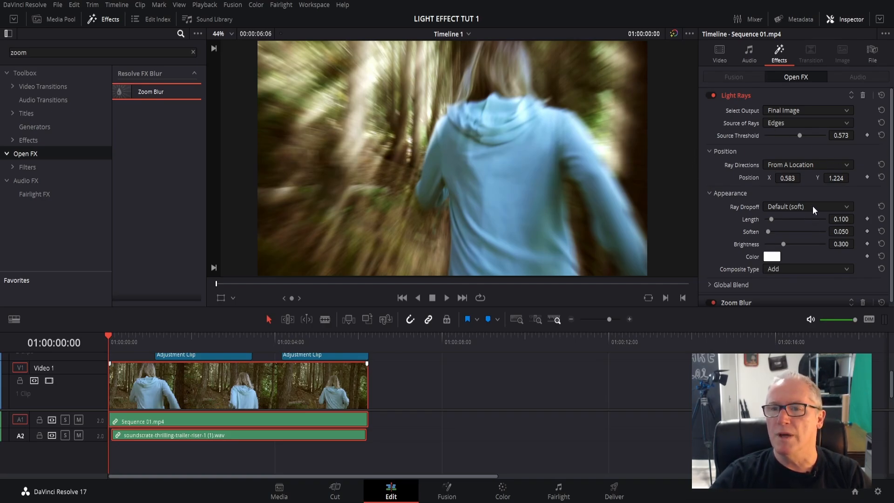
Make the rays keep the source's shape, with length 0.214 and soften 0.098.
click(805, 231)
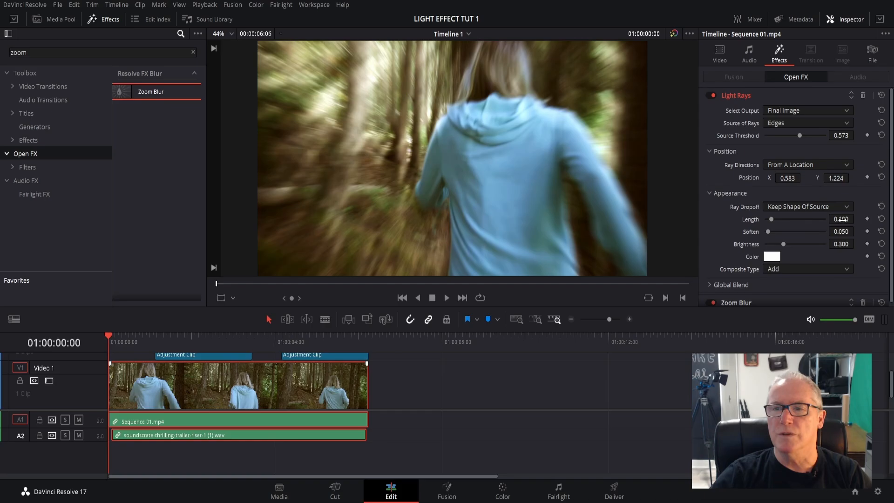
drag(841, 219, 856, 218)
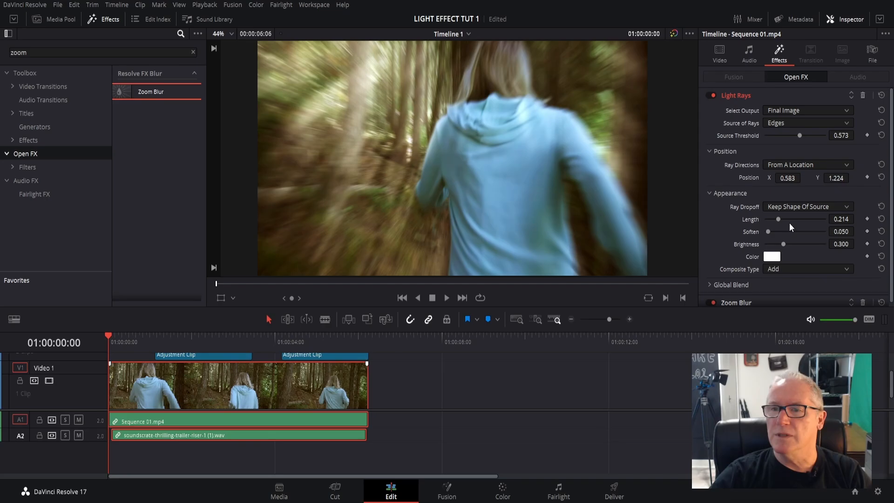
drag(841, 231, 856, 232)
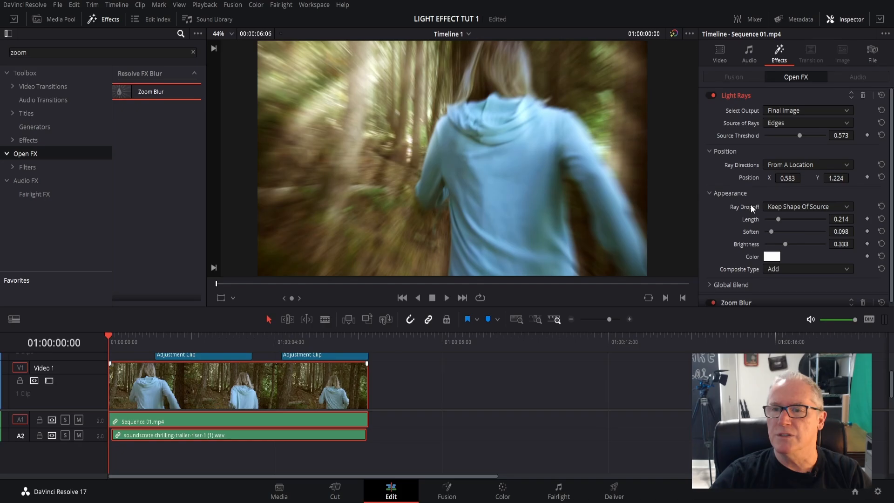
scroll(719, 231, down, 1)
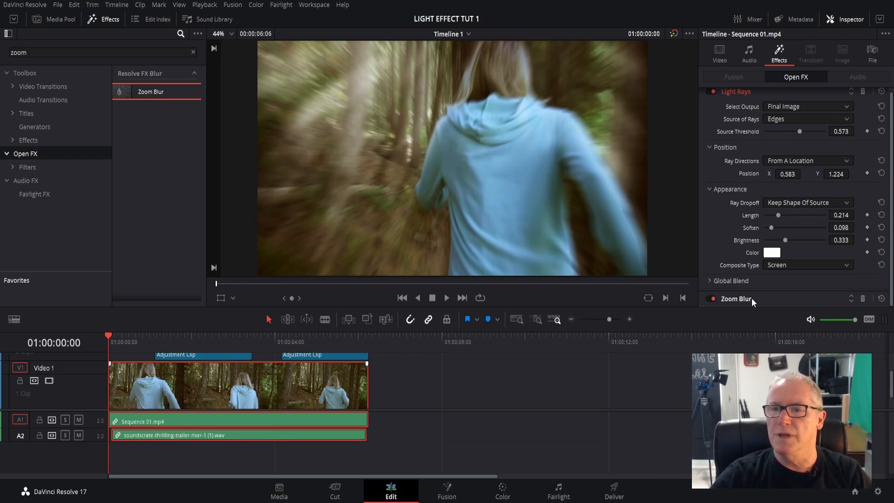
Move the Zoom Blur centre to about X 0.583, Y 0.565.
click(736, 299)
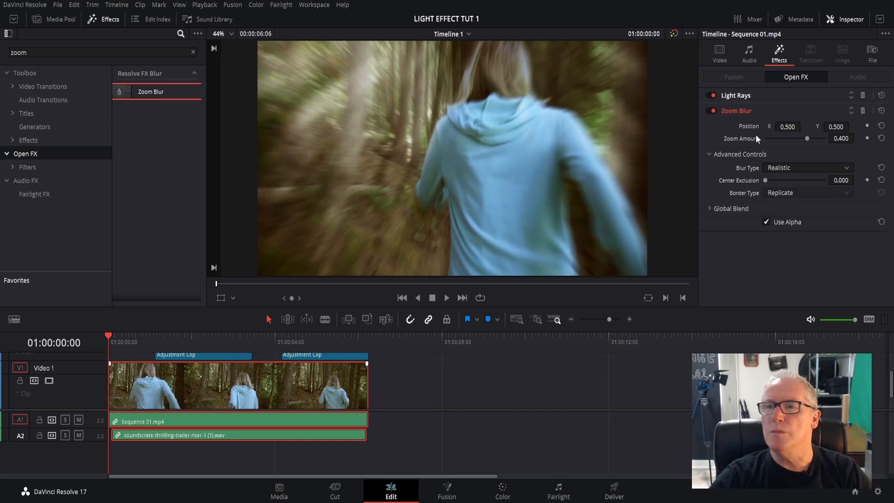
mouse_move(796, 128)
mouse_down()
mouse_move(782, 128)
mouse_move(842, 126)
mouse_up()
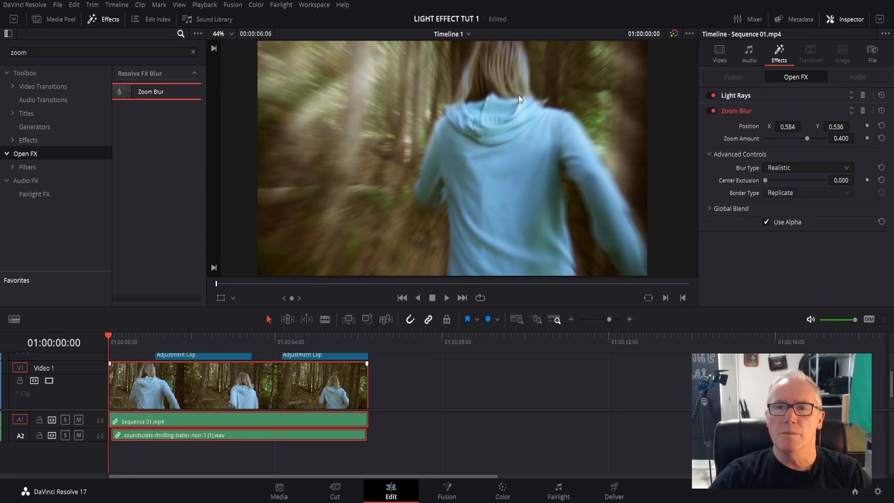
key(ctrl+s)
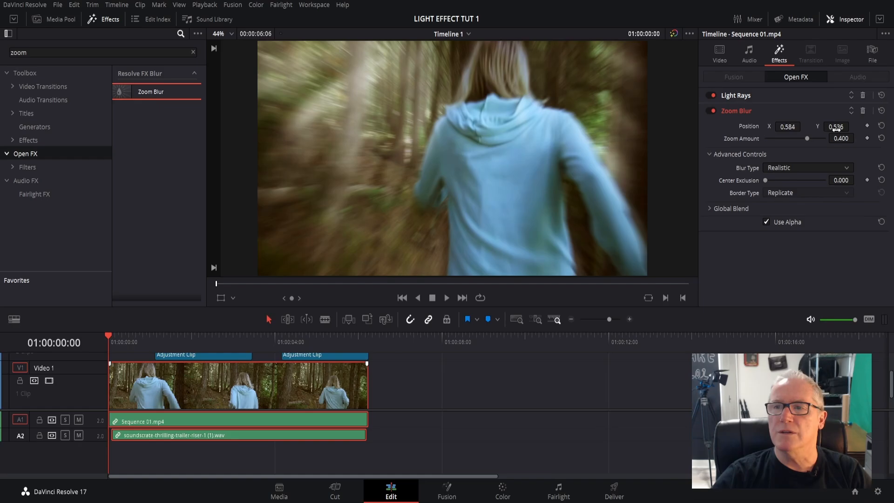
drag(851, 126, 850, 126)
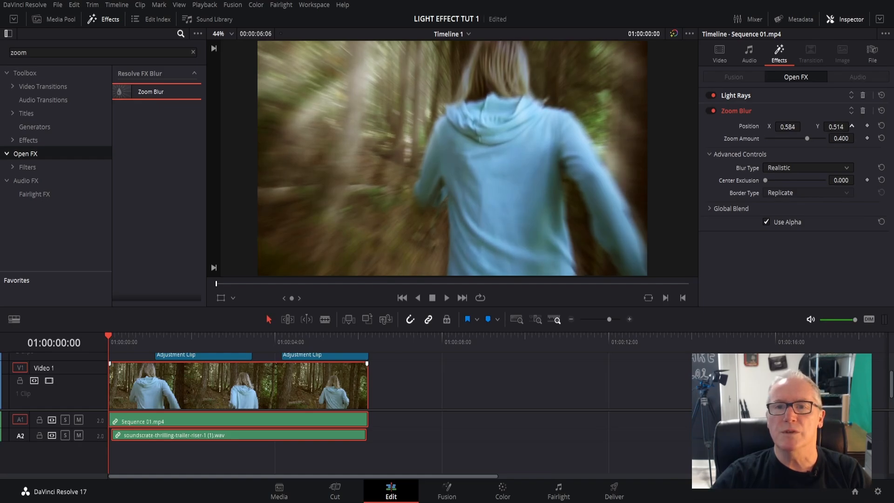
drag(786, 127, 783, 126)
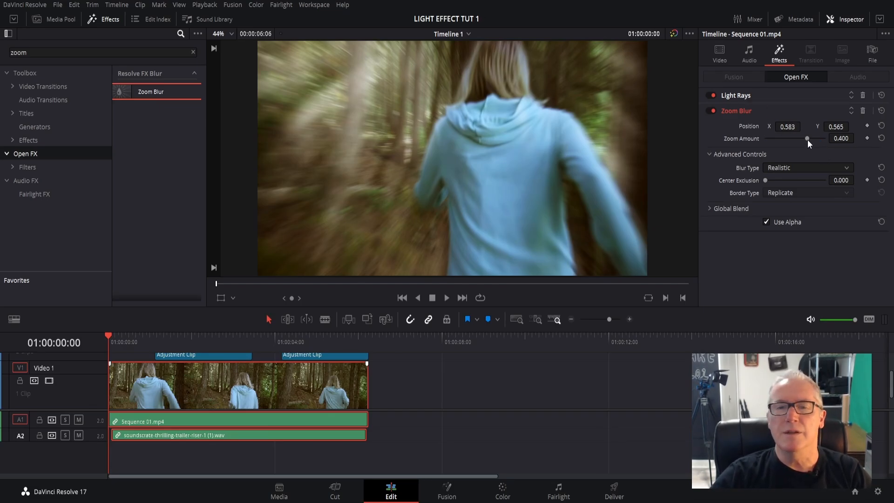
Reduce the zoom amount to 0.287 and save the project.
drag(807, 140, 803, 143)
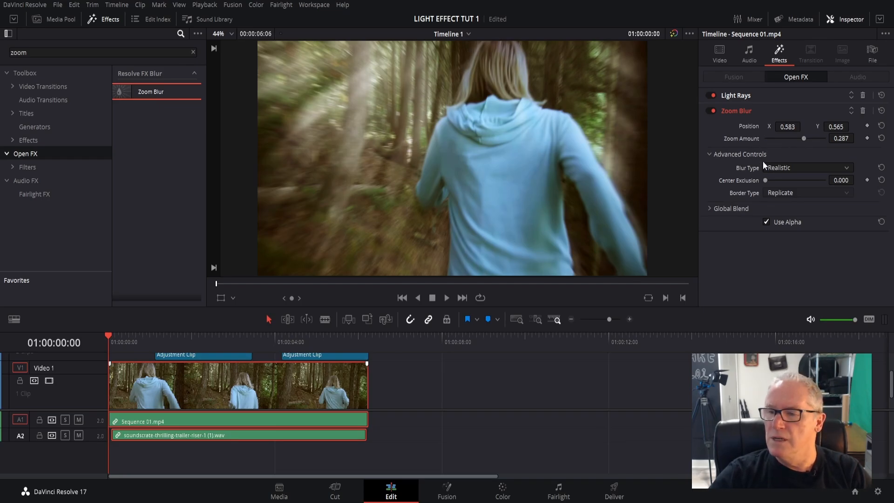
key(ctrl+s)
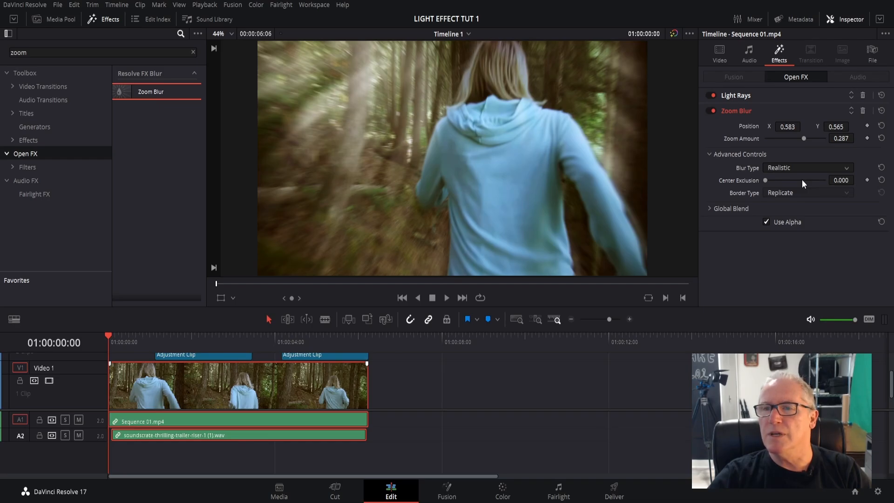
Switch the zoom blur to the Stylized type and lower its global blend to about 0.604.
key(Down)
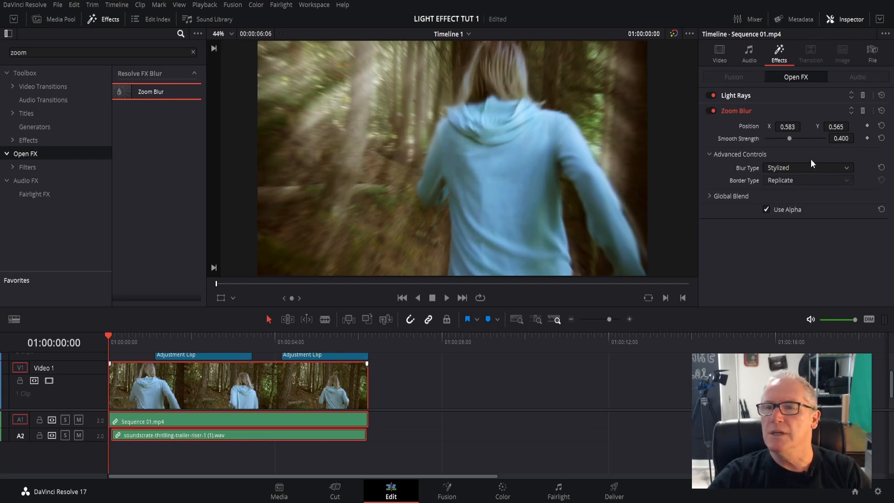
click(732, 196)
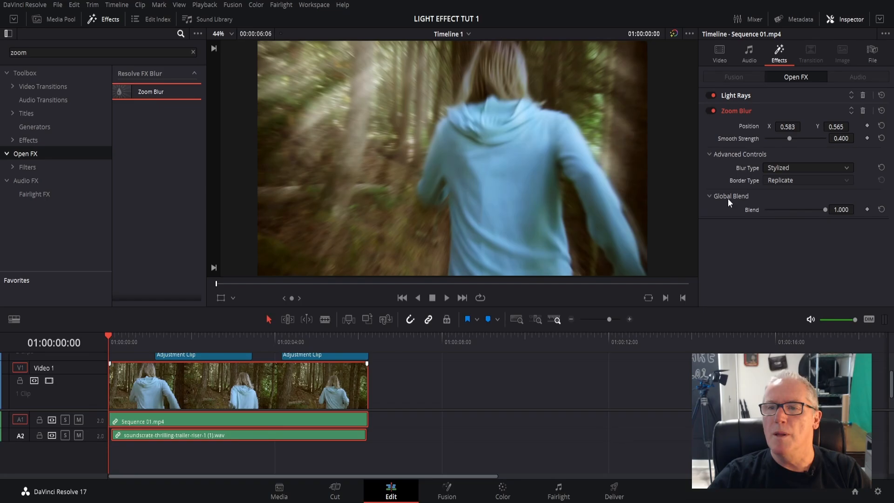
drag(824, 211, 804, 212)
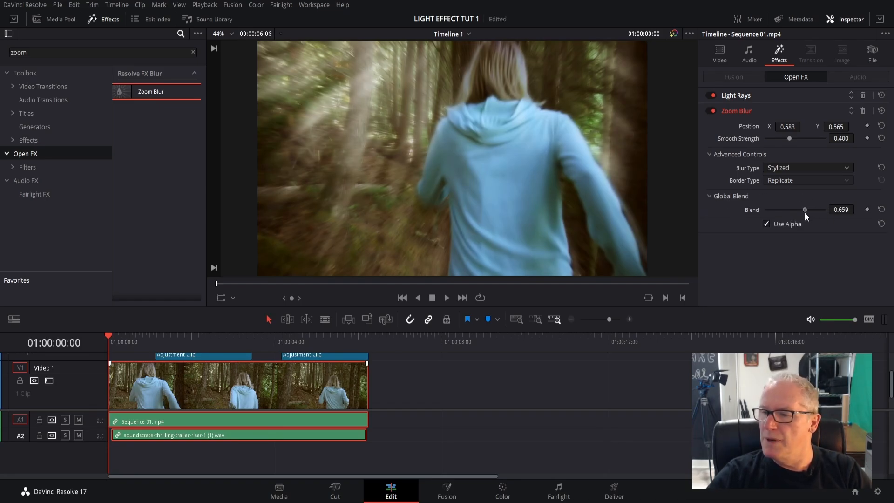
drag(805, 213, 801, 213)
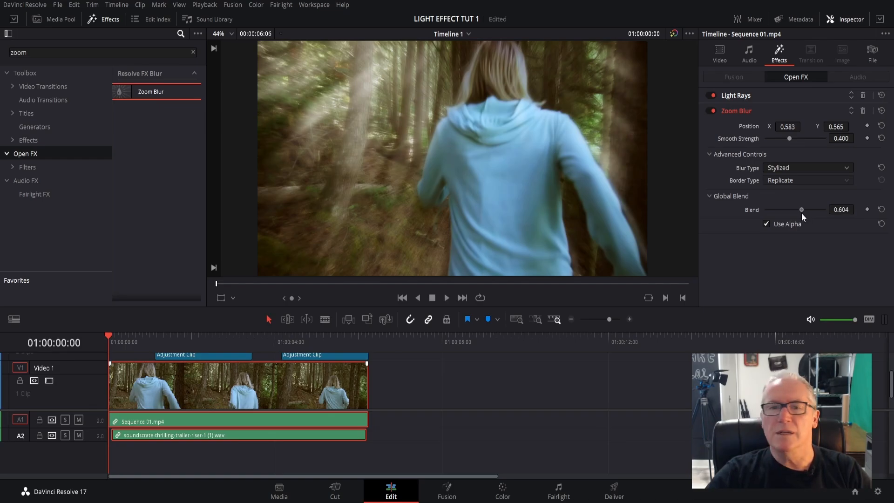